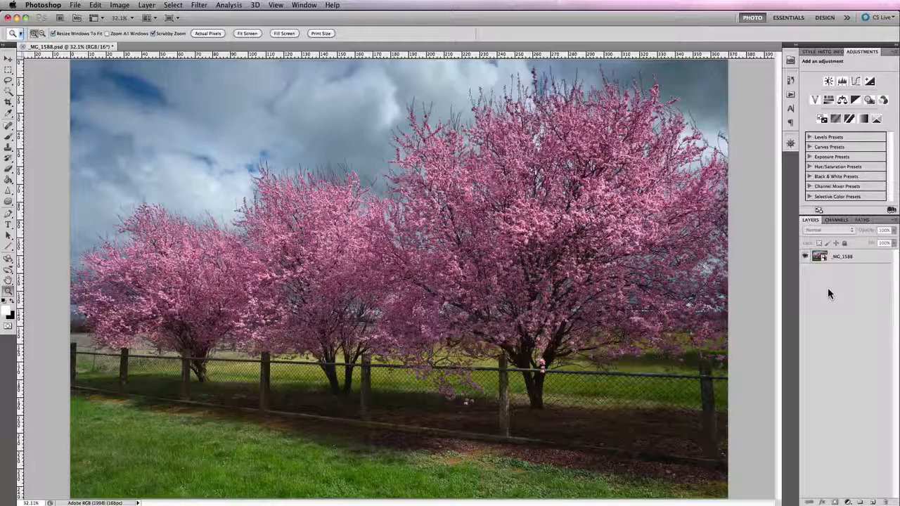
# - Undo the earlier edits to the blossom photo, stepping back through the history
pyautogui.hotkey('ctrl', 'z')
pyautogui.hotkey('ctrl', 'z')
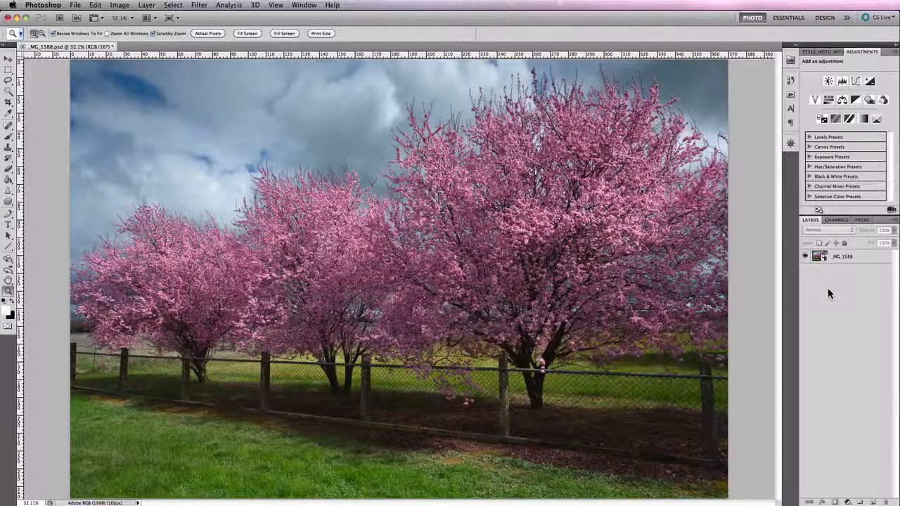
pyautogui.hotkey('ctrl', 'z')
pyautogui.hotkey('ctrl', 'z')
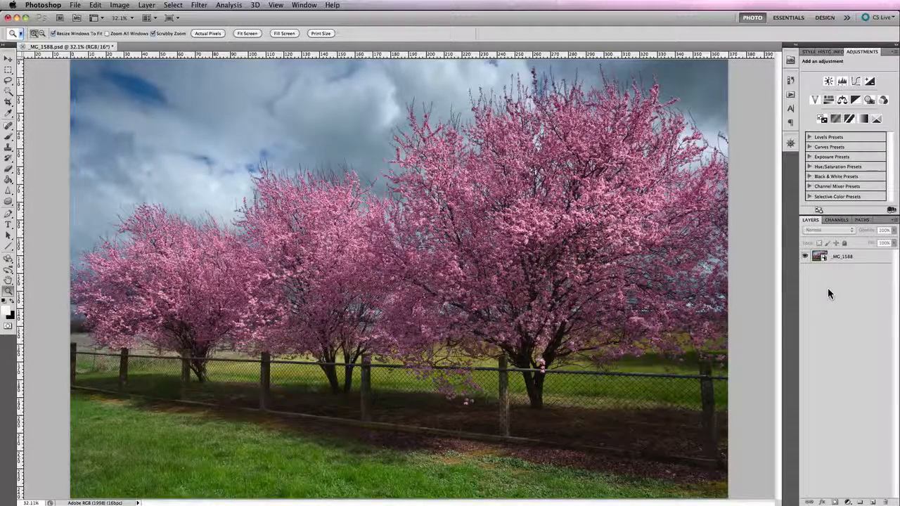
pyautogui.hotkey('ctrl', 'z')
pyautogui.hotkey('ctrl', 'z')
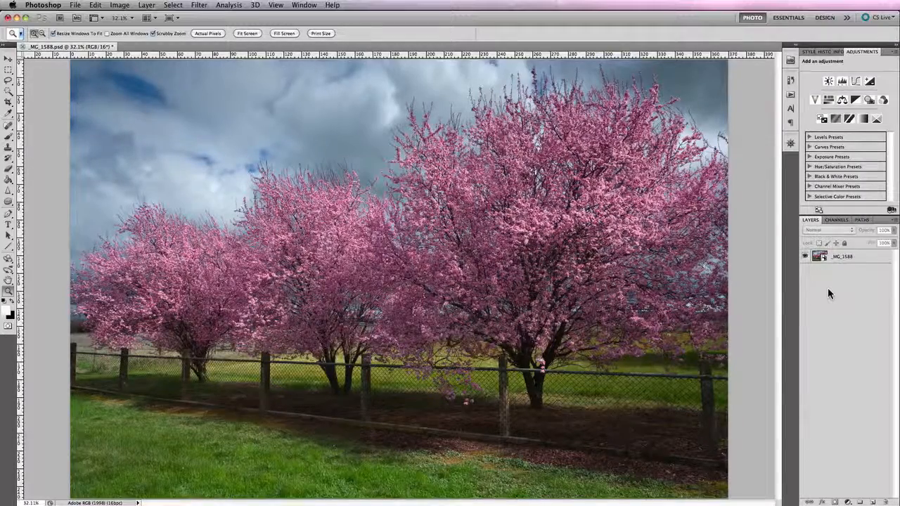
pyautogui.hotkey('ctrl', 'z')
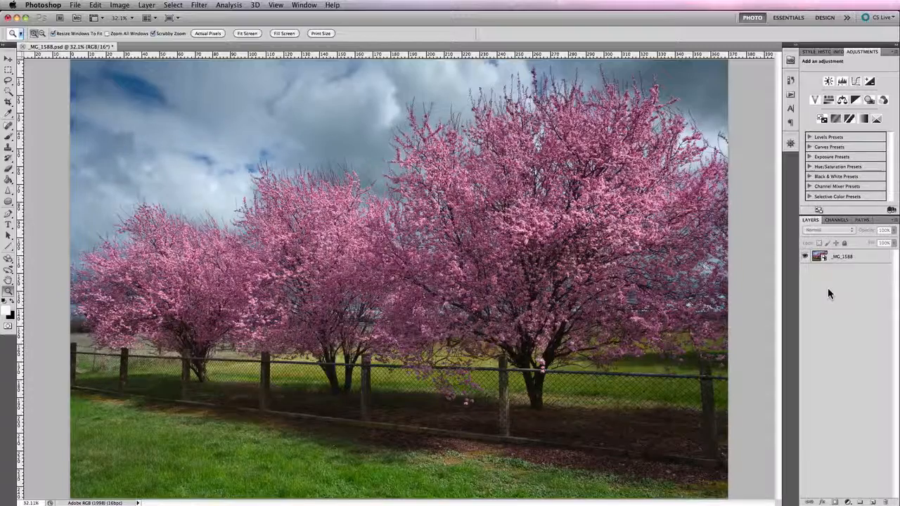
pyautogui.hotkey('ctrl', 'z')
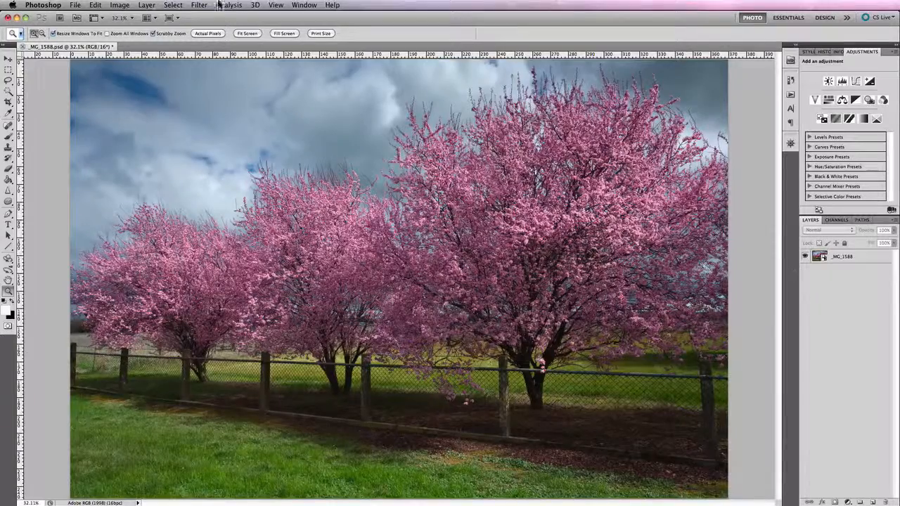
# - Add a Selective Color adjustment layer, accepting the default layer options
pyautogui.click(146, 5)
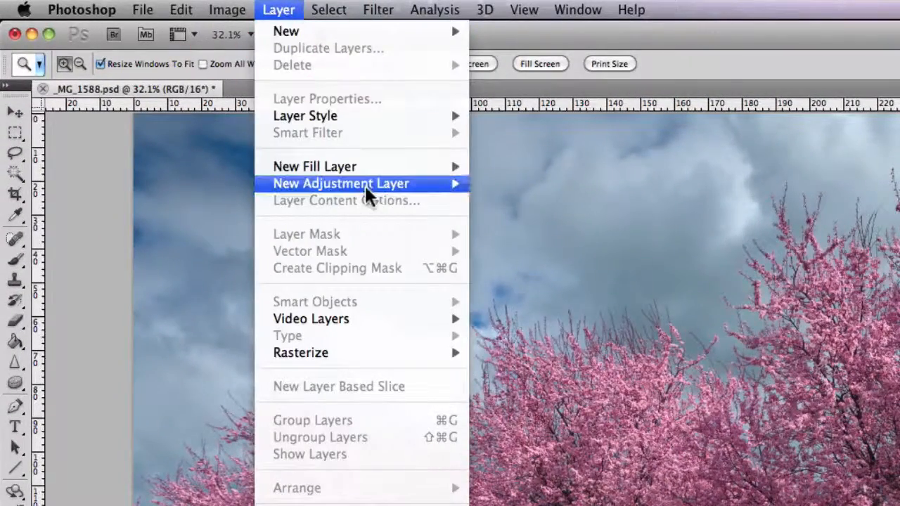
pyautogui.moveTo(192, 102)
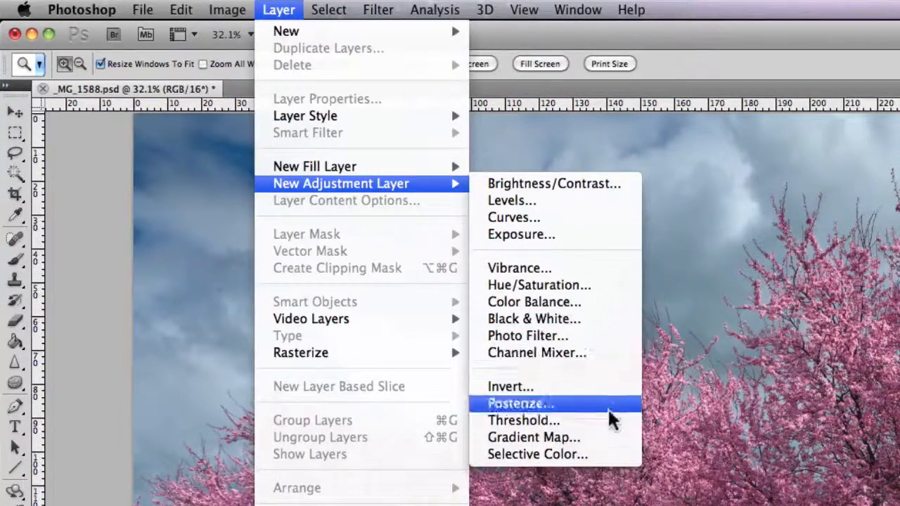
pyautogui.click(613, 460)
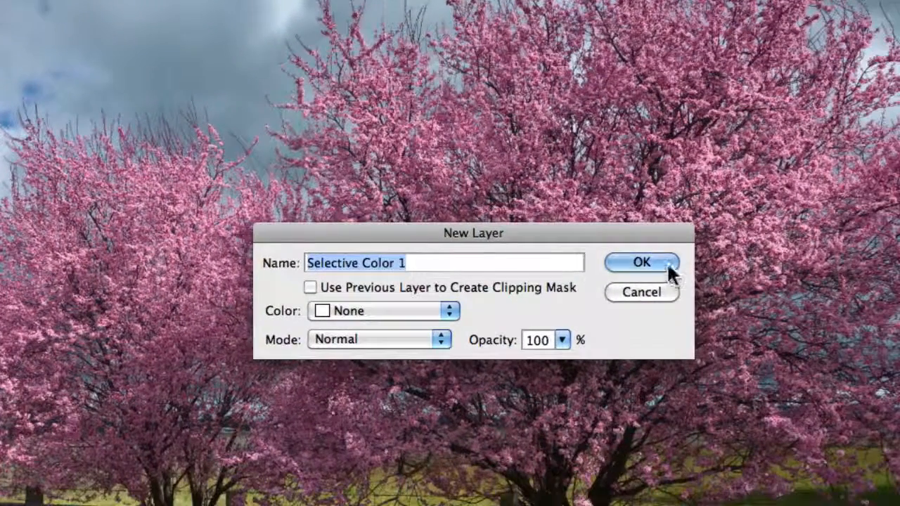
pyautogui.click(738, 305)
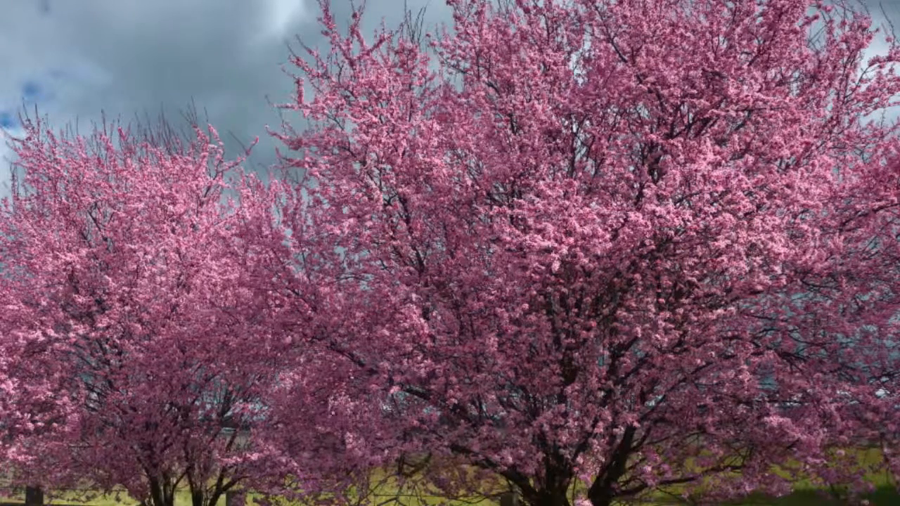
pyautogui.moveTo(893, 85); pyautogui.dragTo(563, 103)
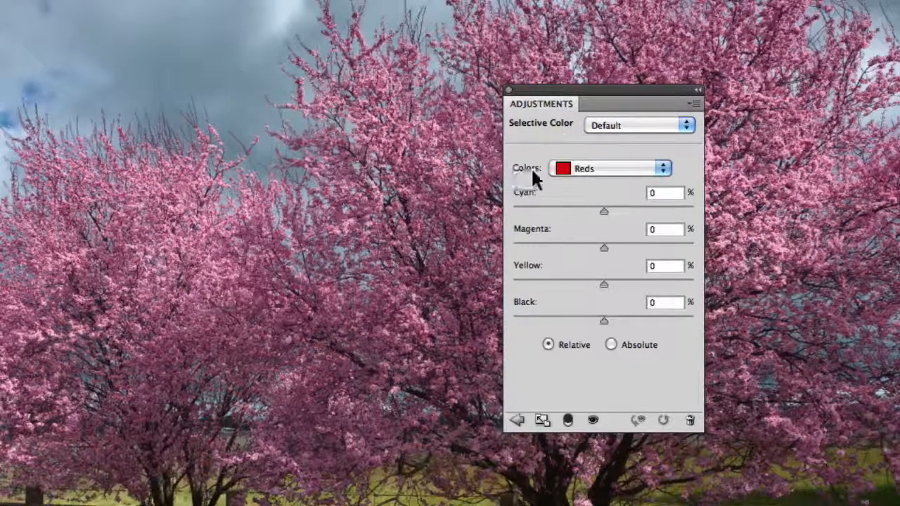
pyautogui.click(663, 168)
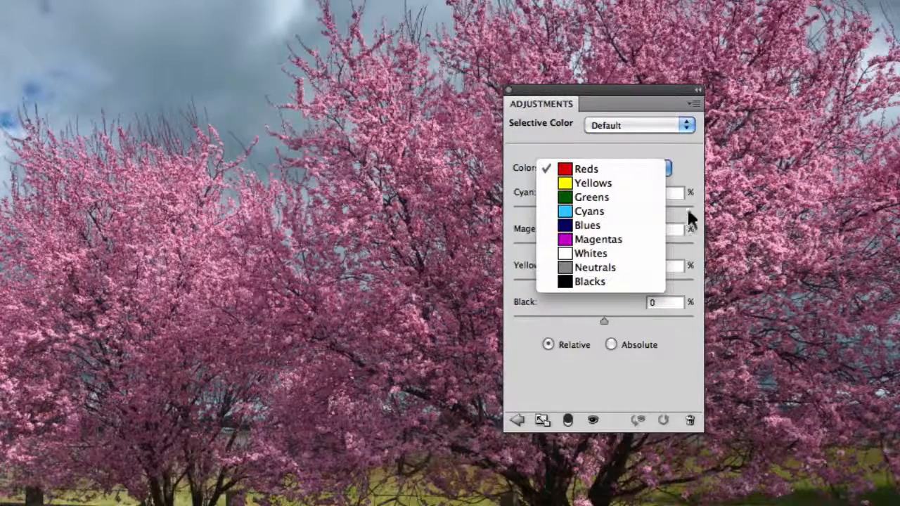
pyautogui.click(684, 148)
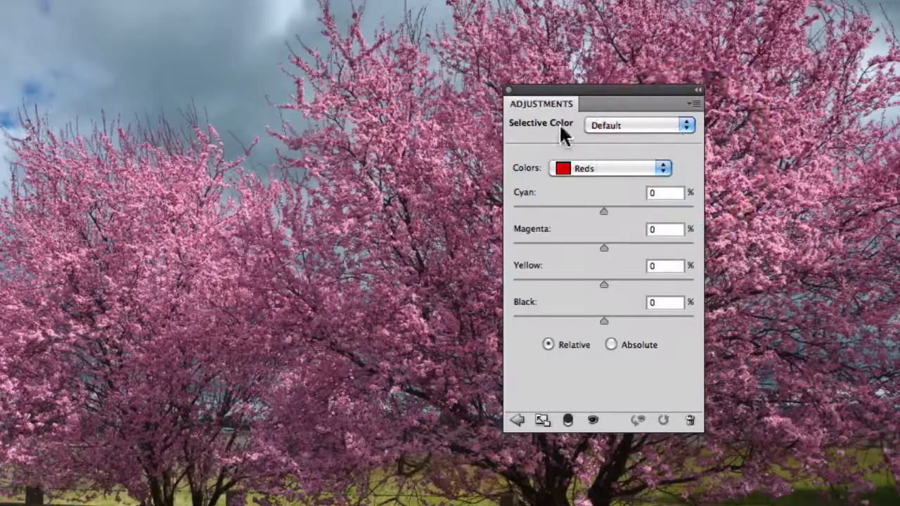
pyautogui.click(687, 128)
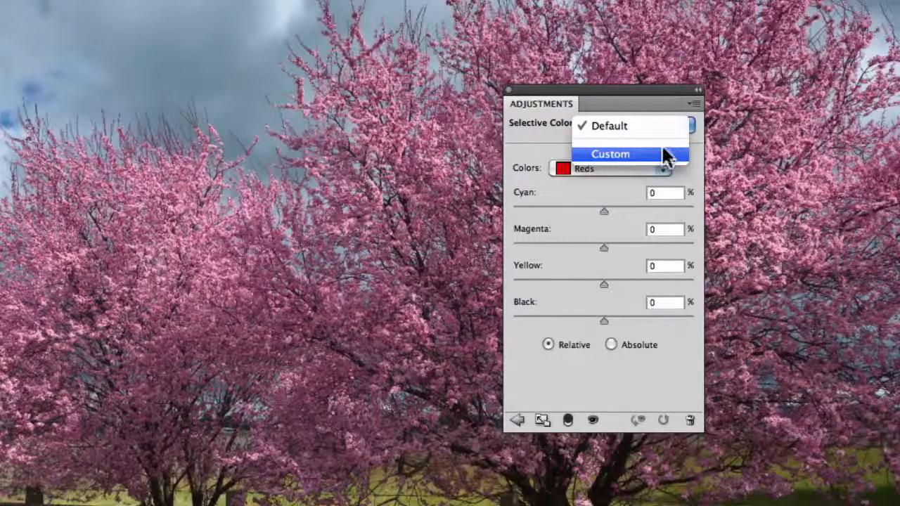
pyautogui.click(692, 123)
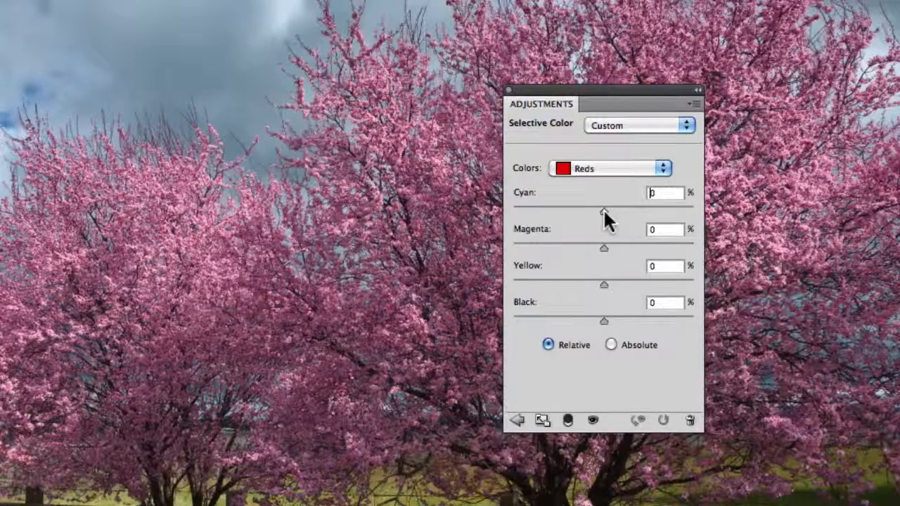
# - Nudge the Reds cyan slider to -4, then reset it to 0
pyautogui.moveTo(603, 210)
pyautogui.mouseDown()
pyautogui.moveTo(648, 212)
pyautogui.moveTo(574, 213)
pyautogui.moveTo(619, 214)
pyautogui.moveTo(600, 213)
pyautogui.mouseUp()
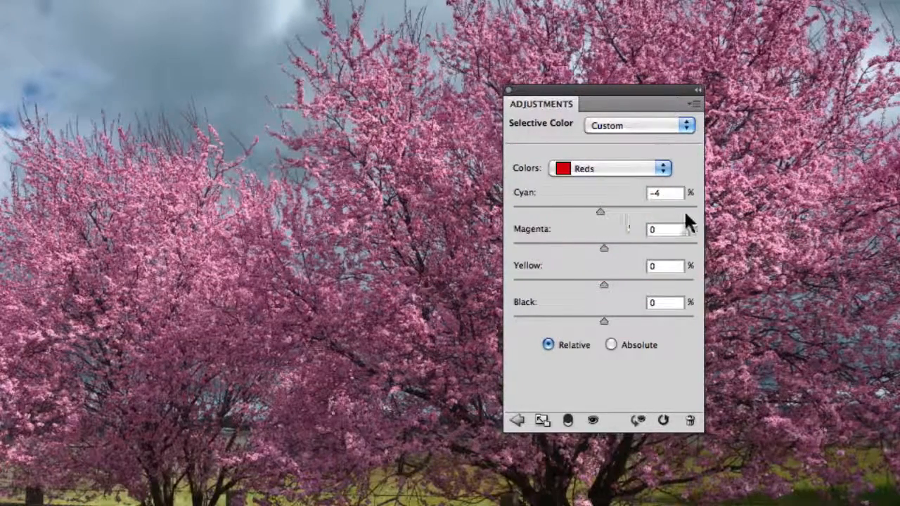
pyautogui.click(641, 196)
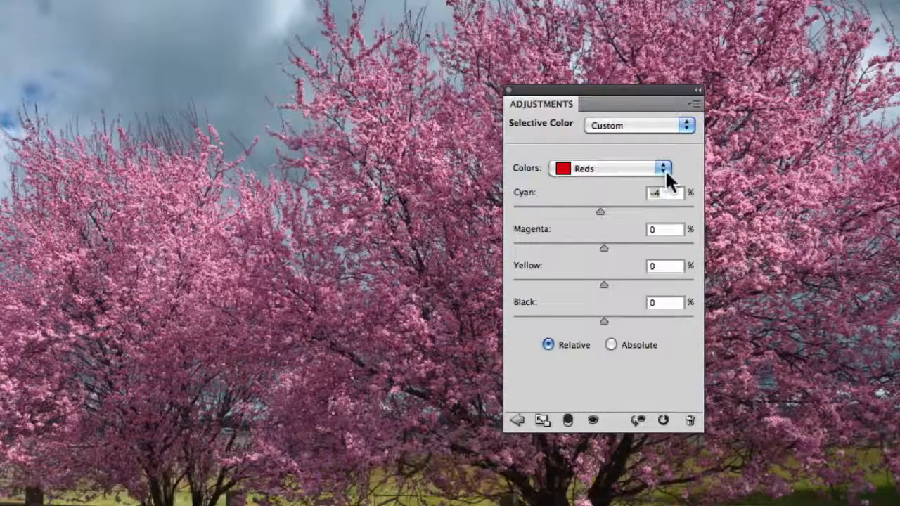
pyautogui.click(659, 194)
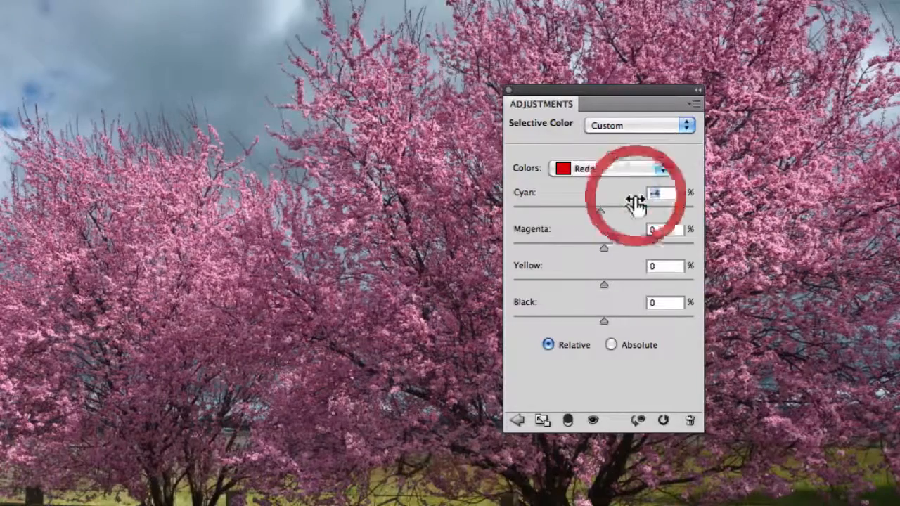
pyautogui.write('0')
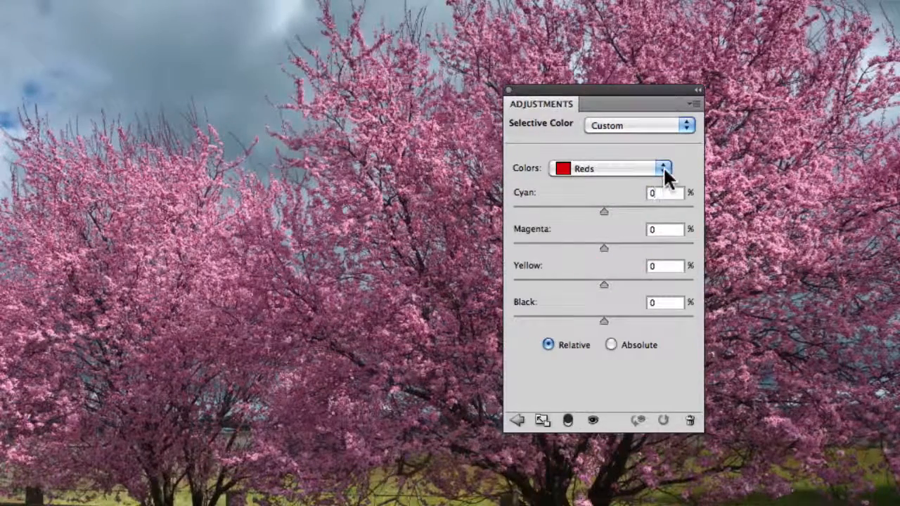
# - For Magentas, set Yellow to -100 and Cyan, Magenta and Black each to +100
pyautogui.click(662, 168)
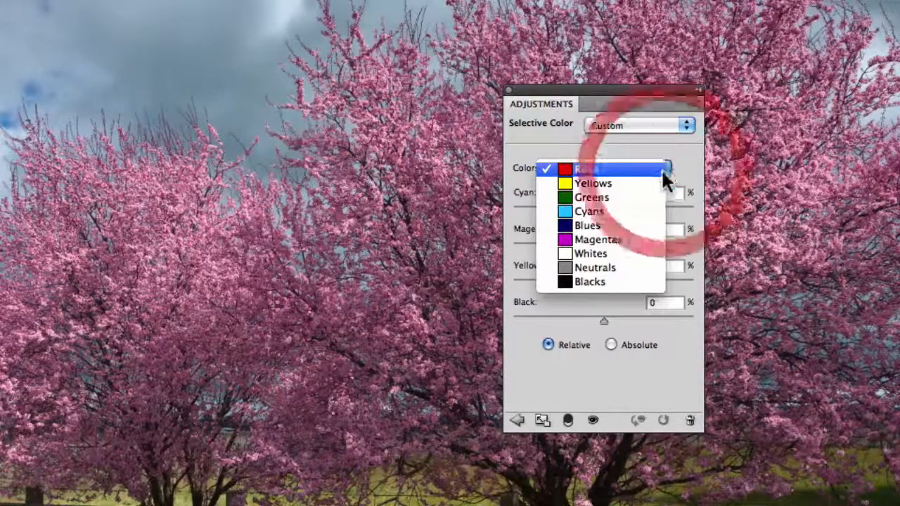
pyautogui.click(653, 237)
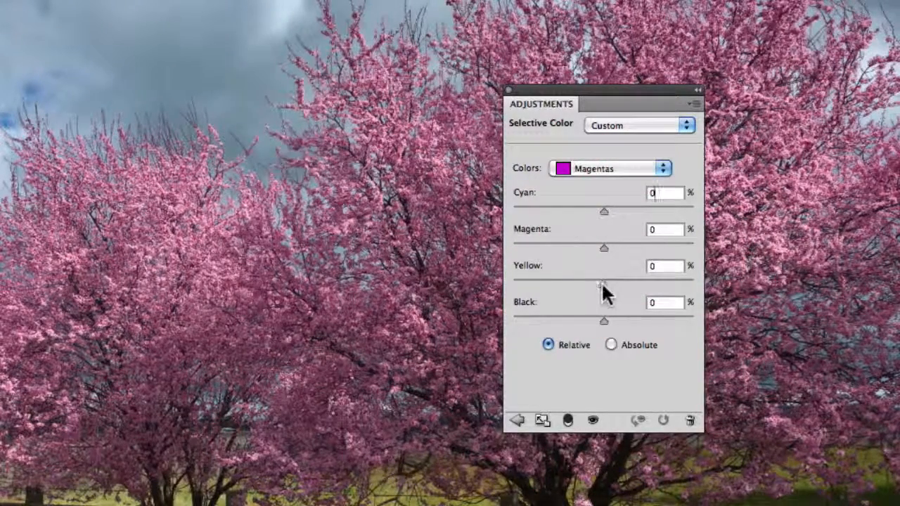
pyautogui.moveTo(602, 284); pyautogui.dragTo(496, 287)
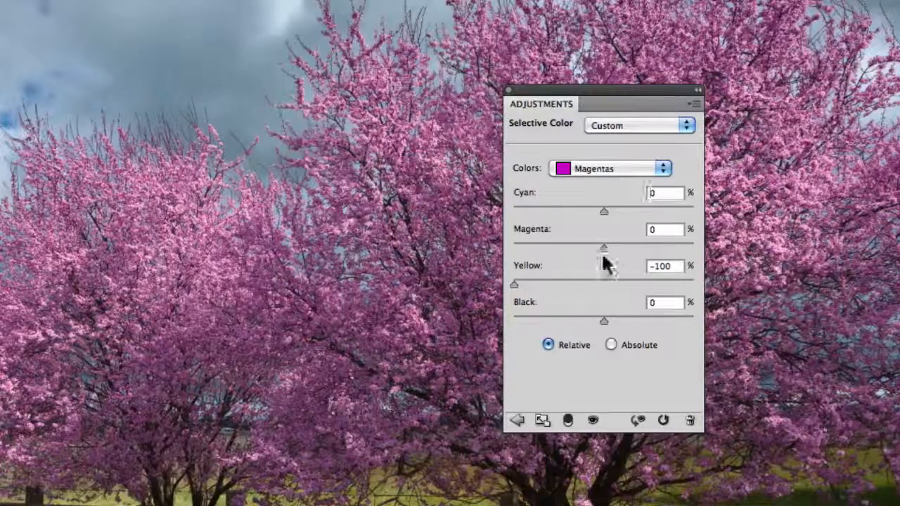
pyautogui.moveTo(603, 250)
pyautogui.mouseDown()
pyautogui.moveTo(693, 254)
pyautogui.moveTo(683, 257)
pyautogui.mouseUp()
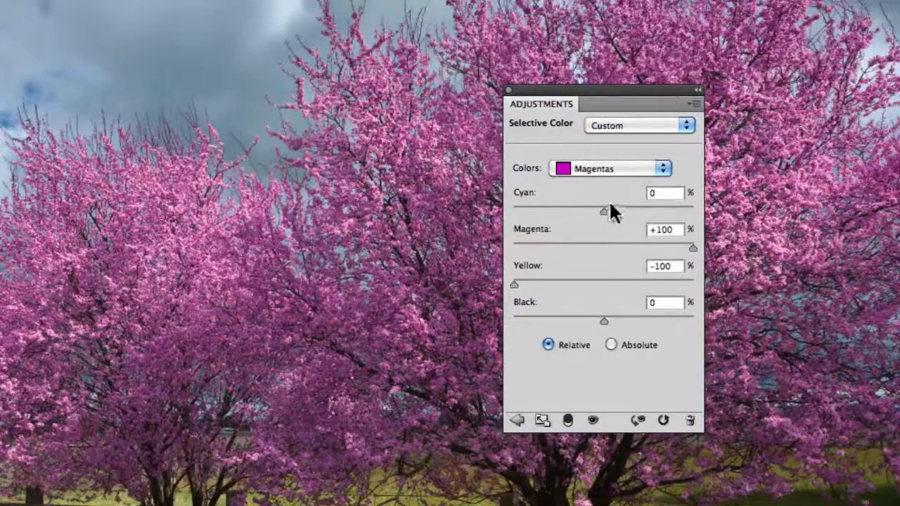
pyautogui.moveTo(602, 211); pyautogui.dragTo(699, 212)
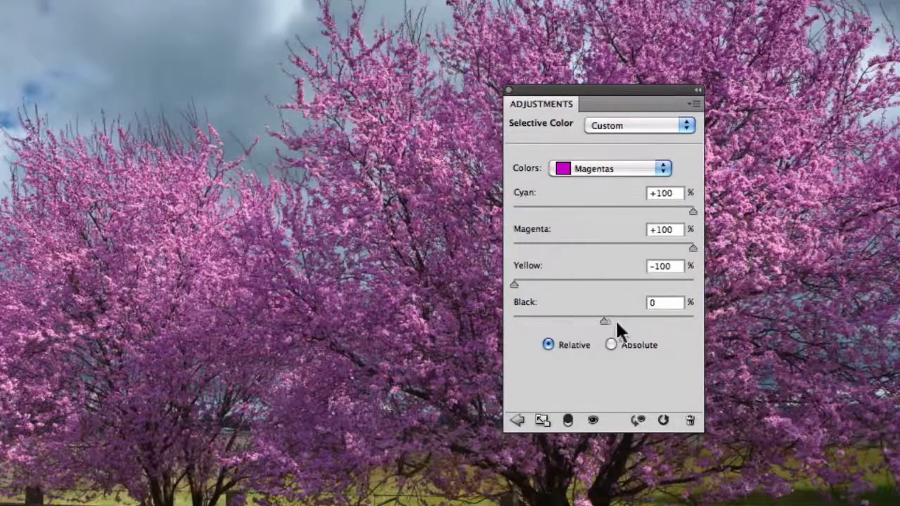
pyautogui.moveTo(603, 321); pyautogui.dragTo(694, 319)
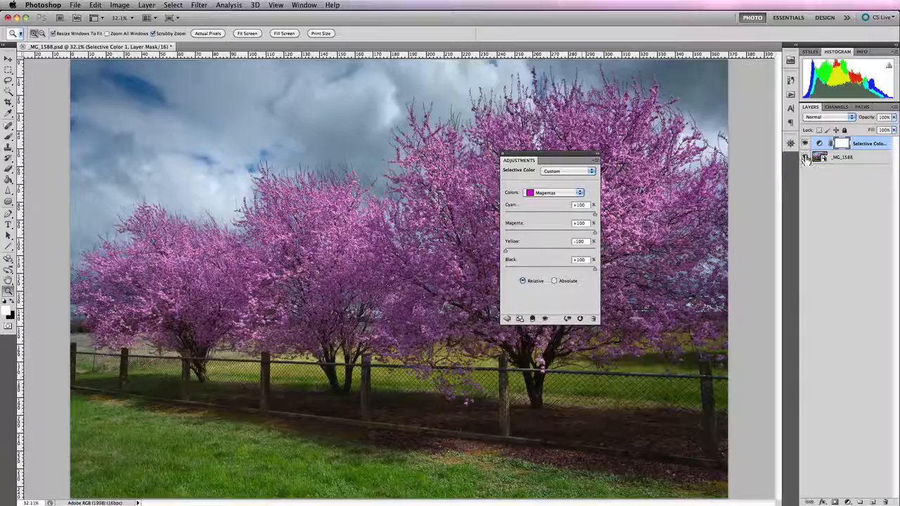
# - Toggle the Selective Color layer's visibility to compare the photo with and without the adjustment
pyautogui.click(805, 144)
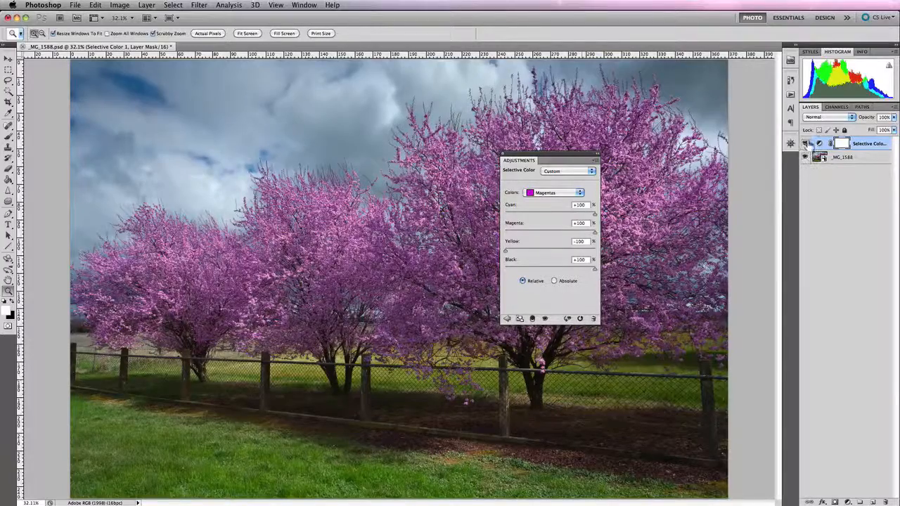
pyautogui.click(805, 144)
pyautogui.click(805, 144)
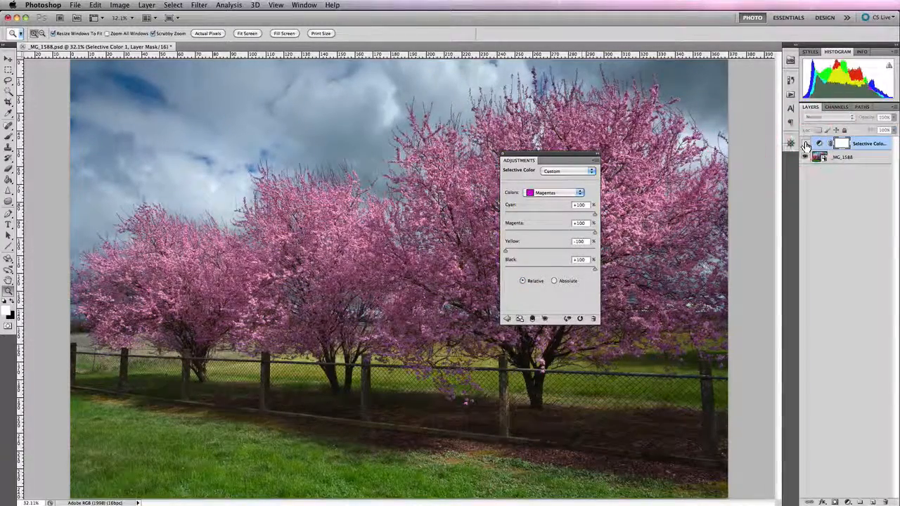
pyautogui.click(805, 145)
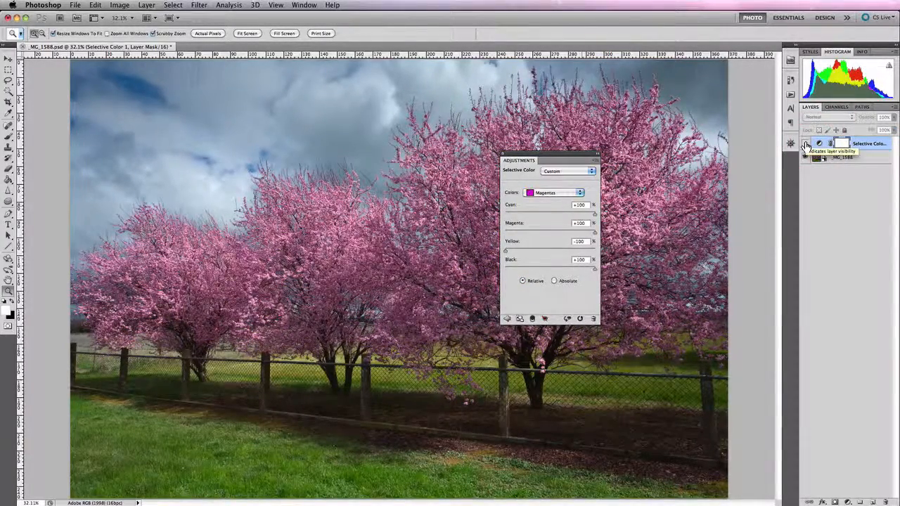
pyautogui.click(806, 144)
pyautogui.click(805, 144)
pyautogui.click(806, 144)
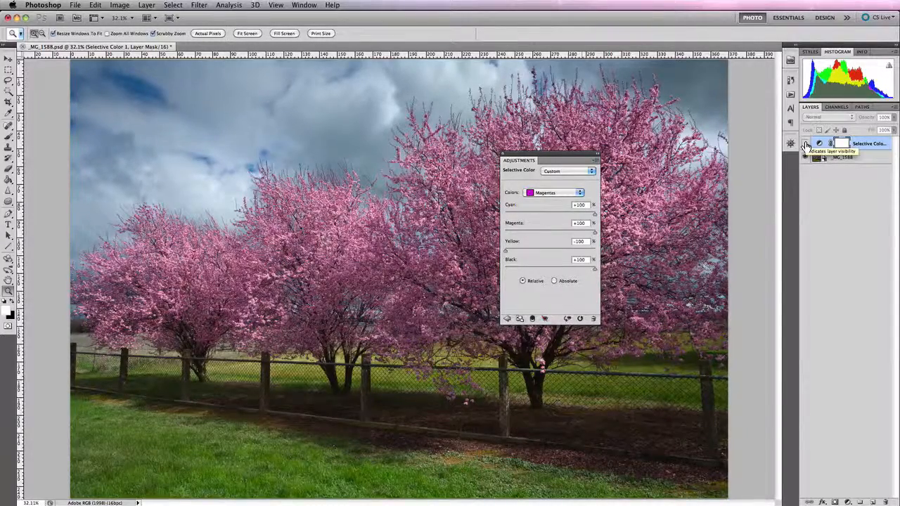
pyautogui.click(805, 145)
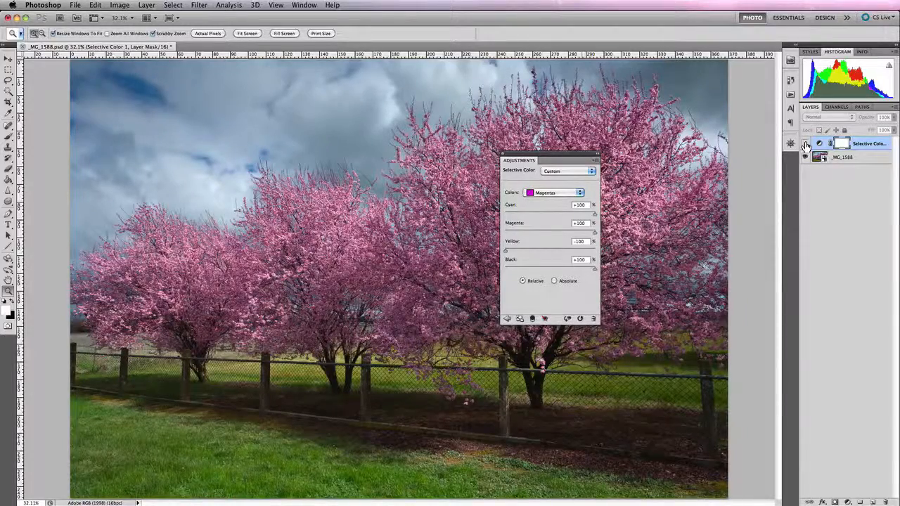
pyautogui.click(805, 144)
pyautogui.click(805, 144)
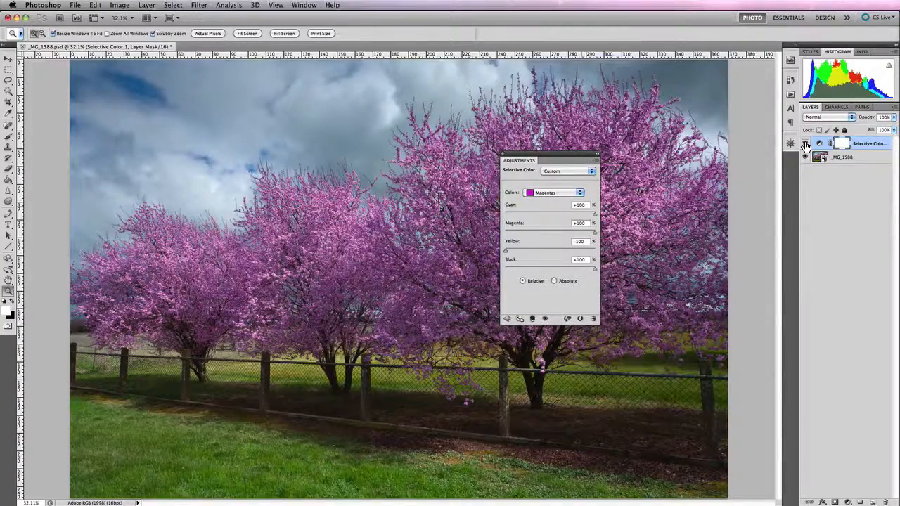
pyautogui.click(805, 144)
pyautogui.click(805, 144)
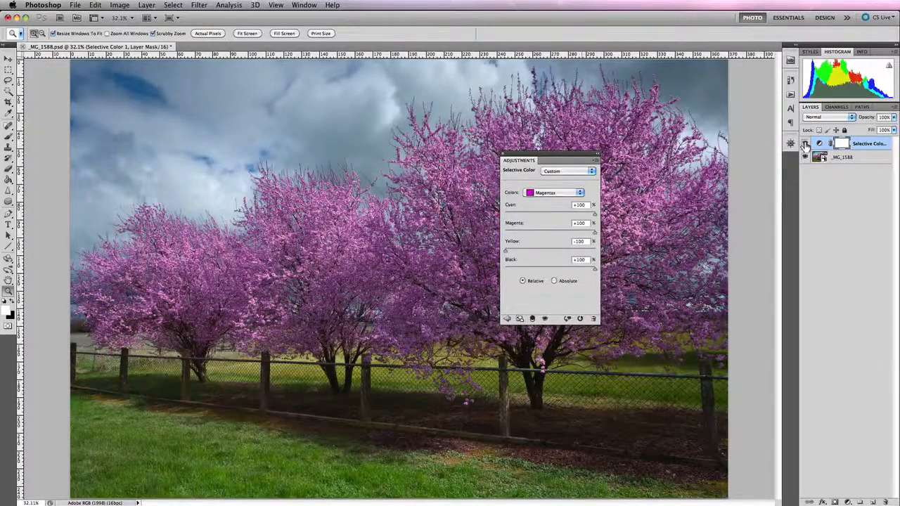
pyautogui.click(805, 144)
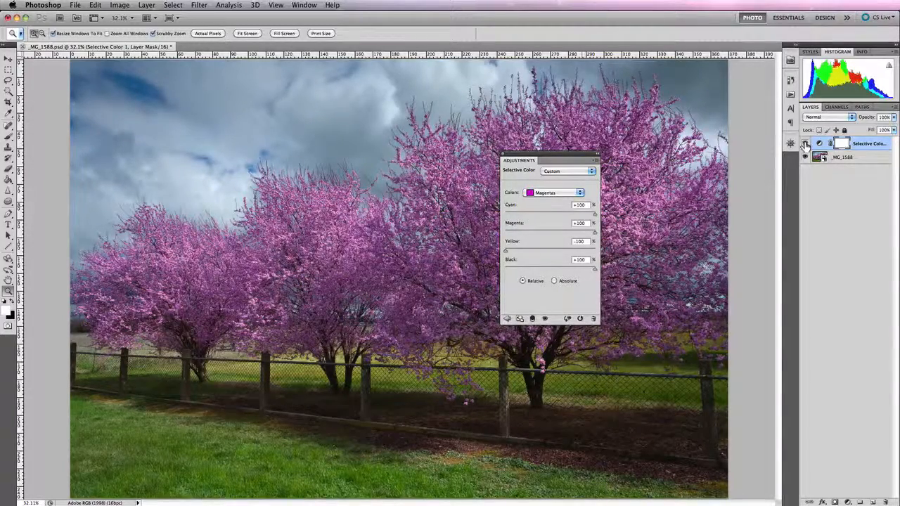
pyautogui.click(804, 144)
pyautogui.click(804, 144)
pyautogui.click(804, 144)
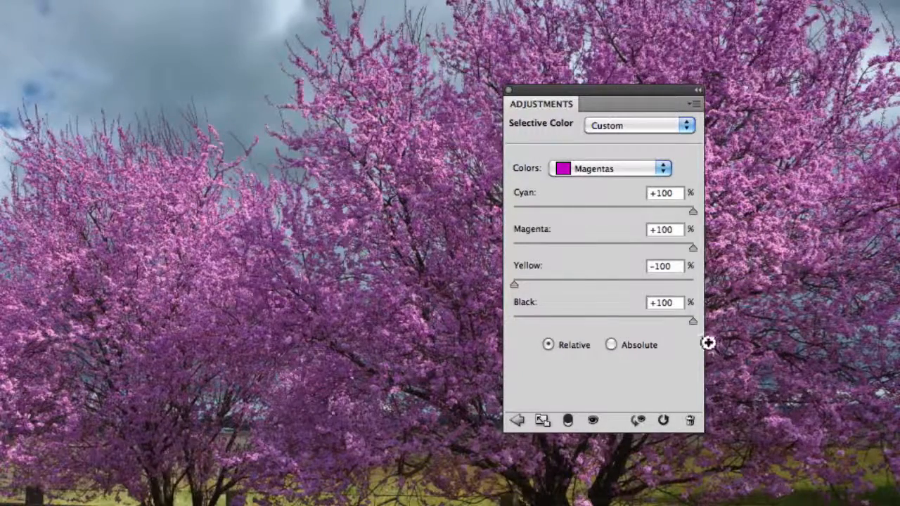
# - Switch between the Relative and Absolute methods repeatedly to compare their effect on the blossoms
pyautogui.click(688, 366)
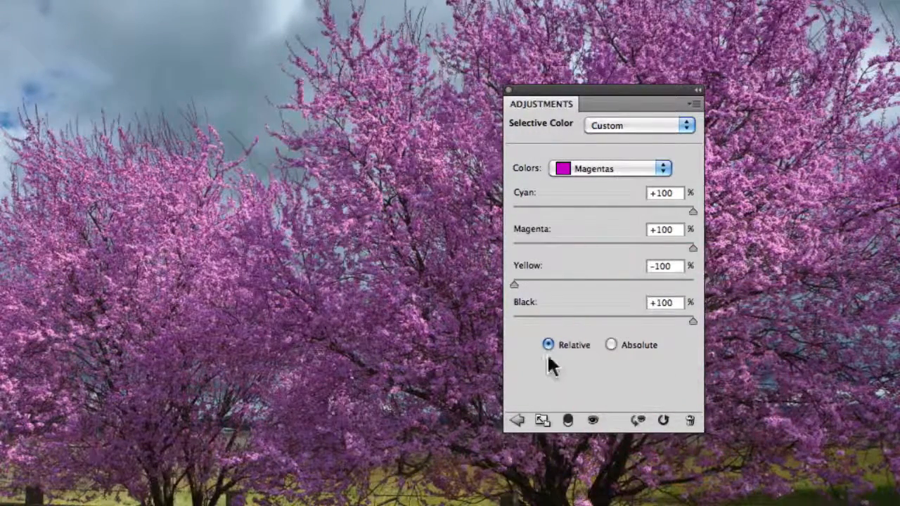
pyautogui.click(610, 345)
pyautogui.click(547, 344)
pyautogui.click(610, 345)
pyautogui.click(546, 345)
pyautogui.click(610, 342)
pyautogui.click(548, 345)
pyautogui.click(609, 344)
pyautogui.click(547, 344)
pyautogui.click(611, 345)
pyautogui.click(548, 345)
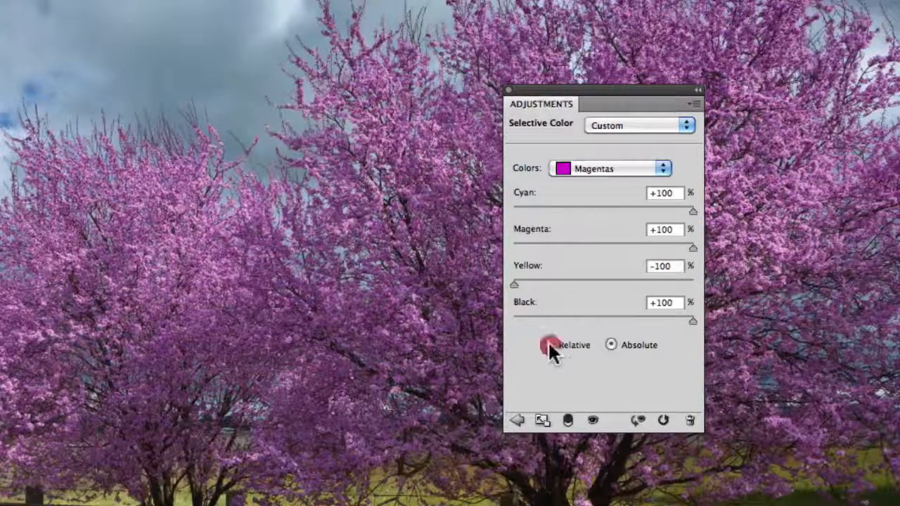
pyautogui.click(611, 344)
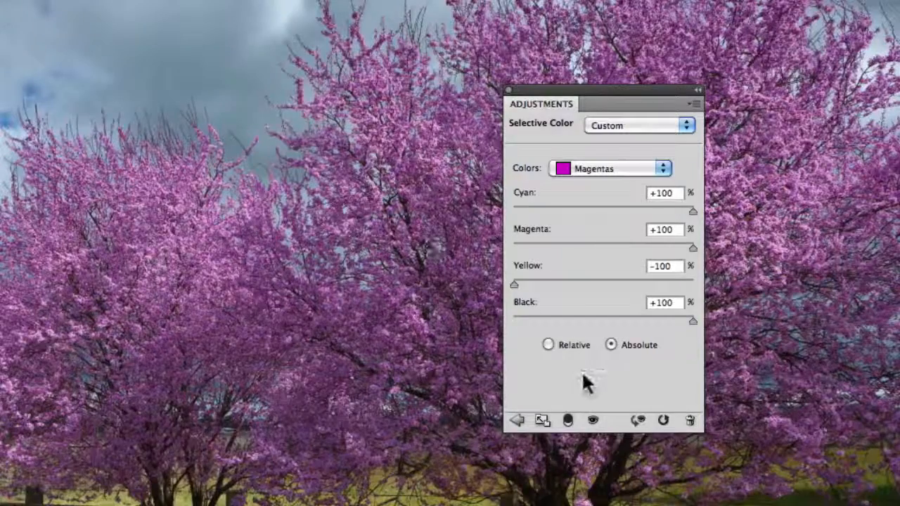
pyautogui.click(548, 344)
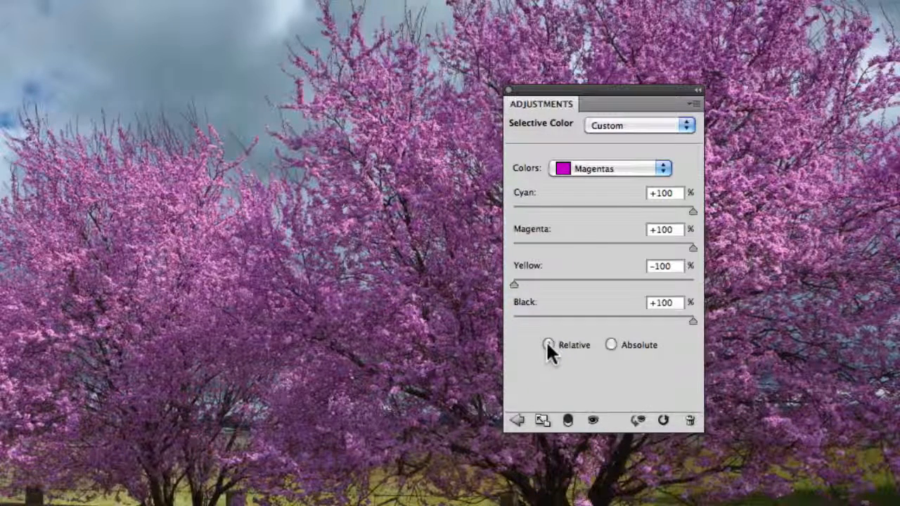
# - Set the Selective Color method to Absolute
pyautogui.click(611, 344)
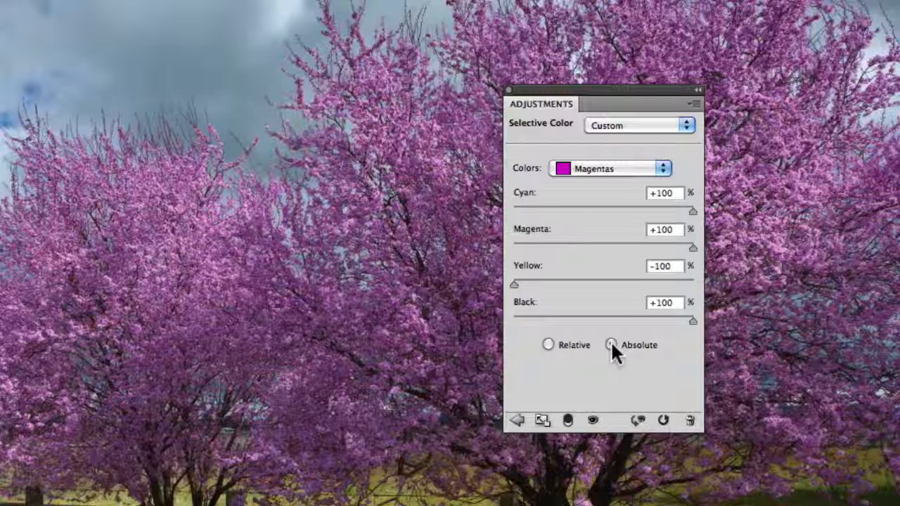
pyautogui.click(552, 345)
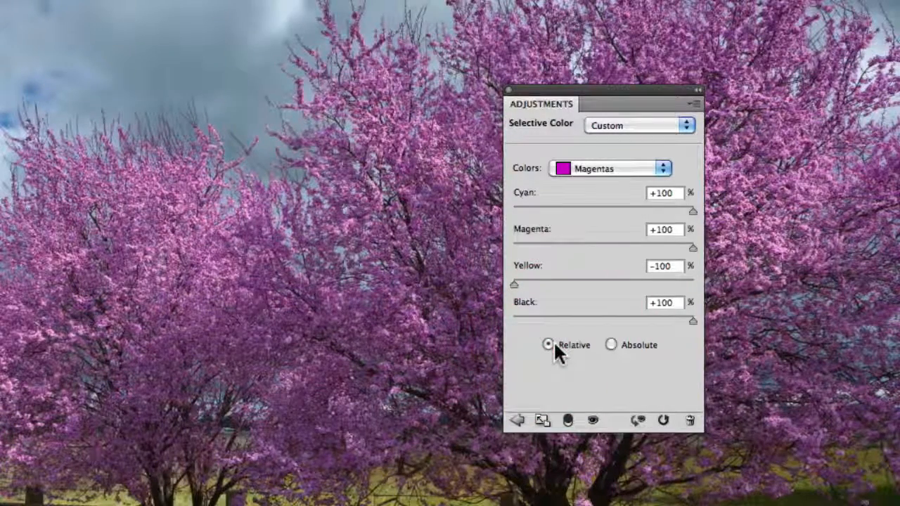
pyautogui.click(608, 345)
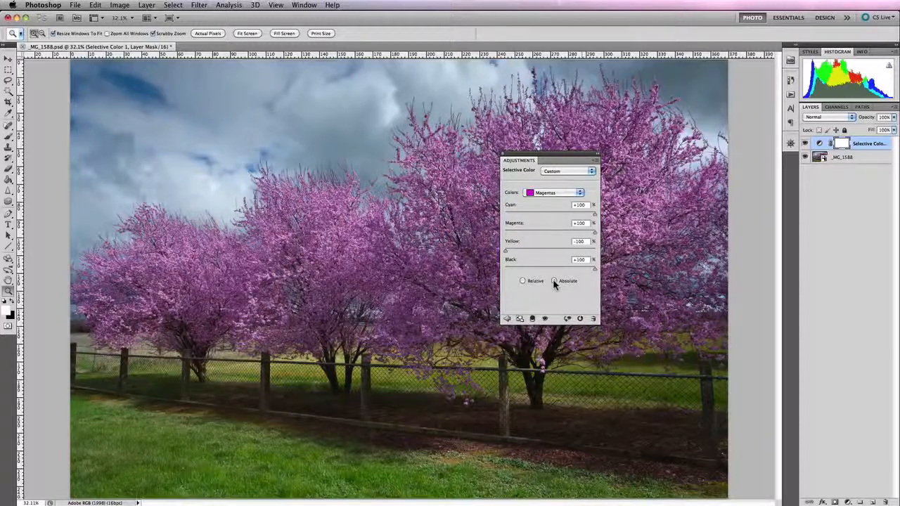
pyautogui.click(554, 281)
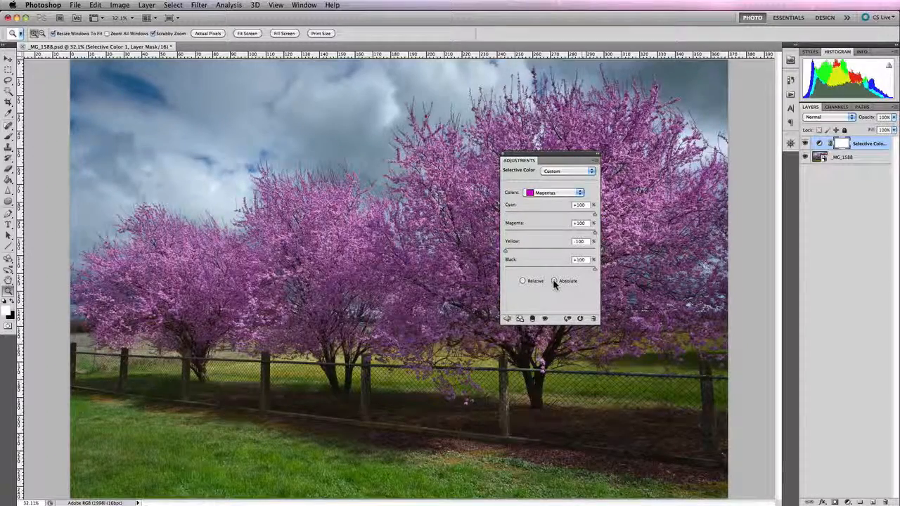